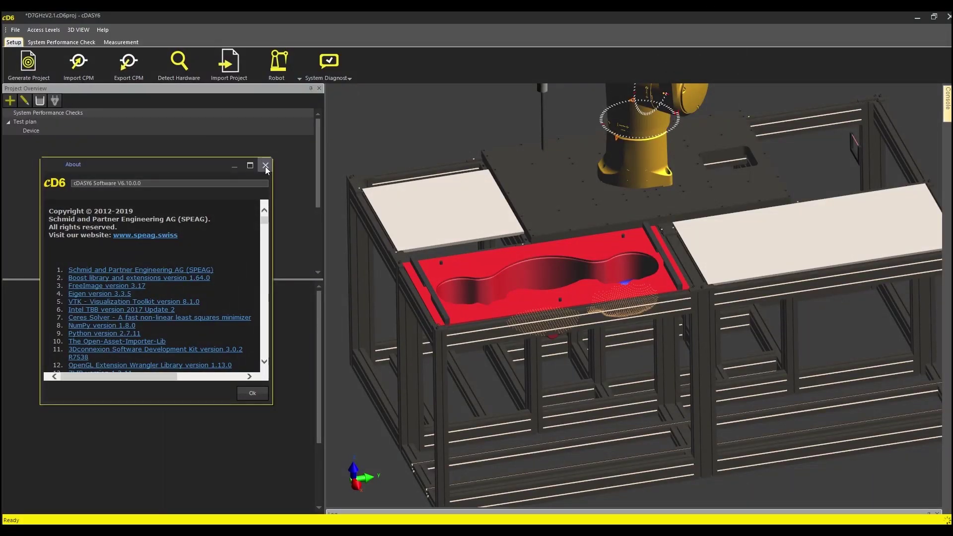
Import dipole file D7GHzV2_1003_Sep19 (7000 MHz) into the Preferences dipole inventory and confirm
left_click(265, 167)
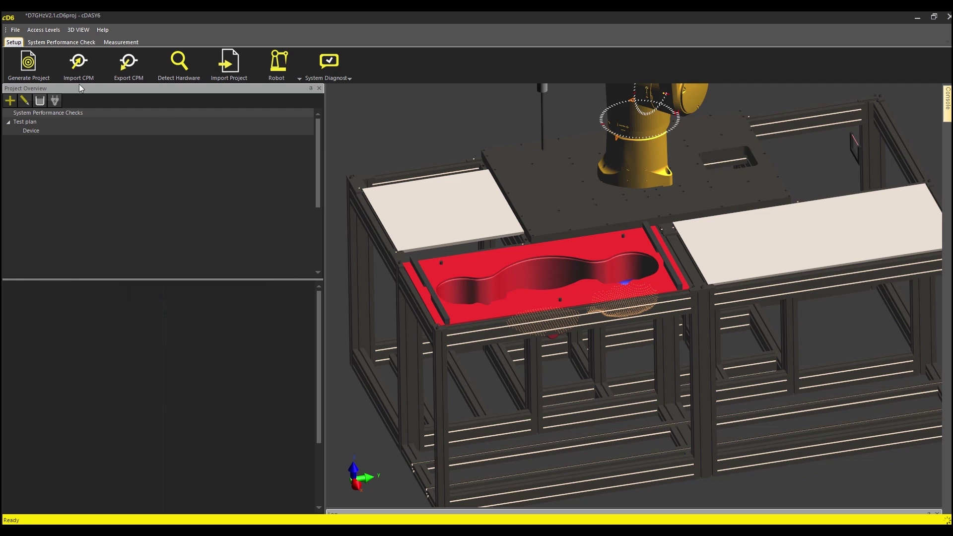
left_click(15, 30)
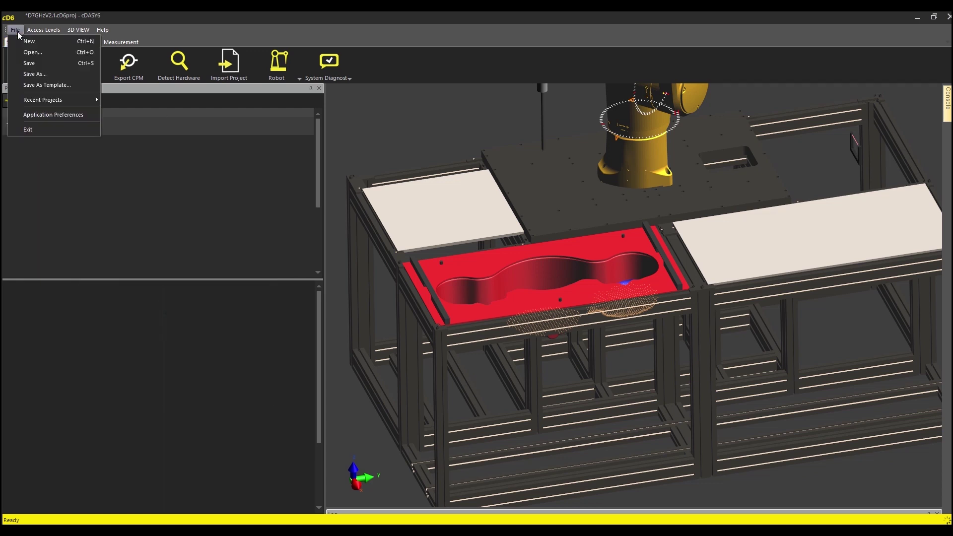
left_click(44, 114)
left_click(325, 196)
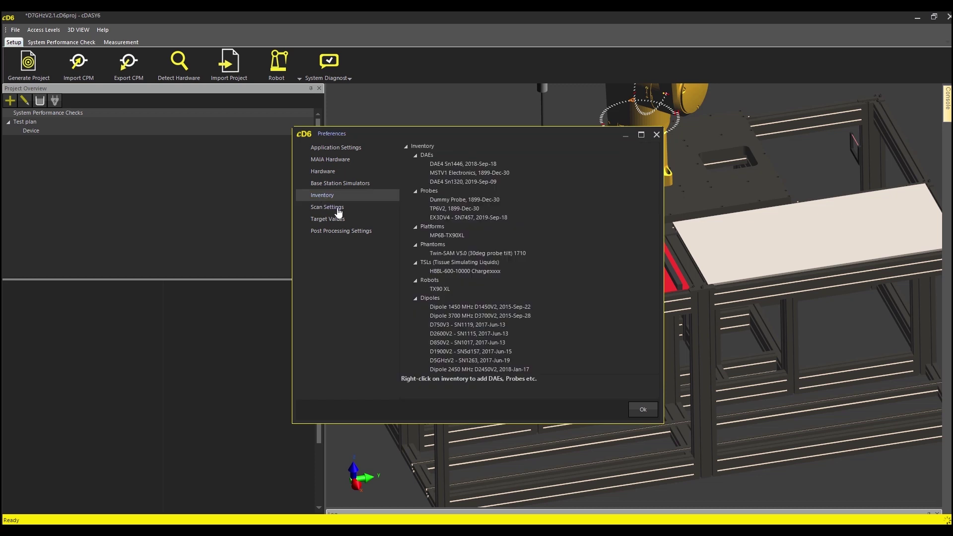
right_click(436, 299)
left_click(457, 302)
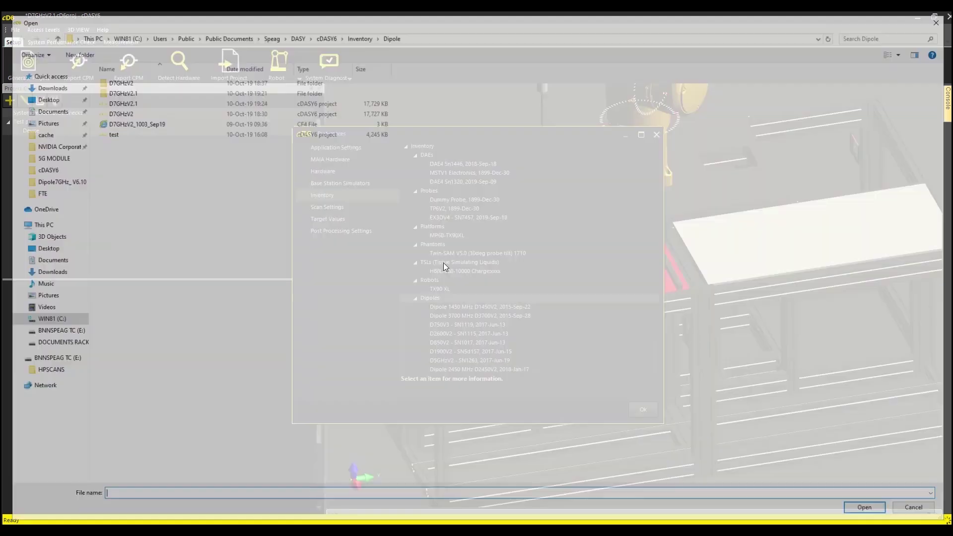
double_click(144, 122)
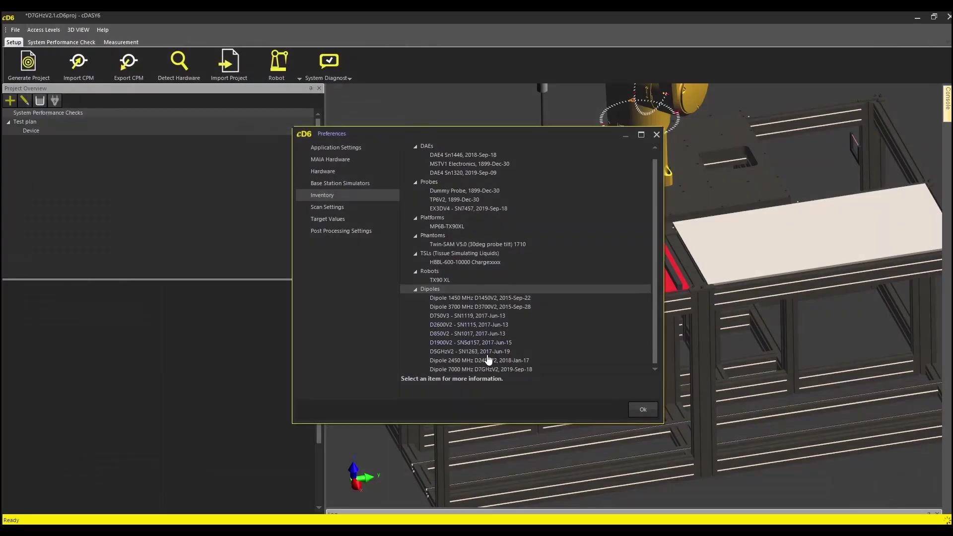
left_click(484, 370)
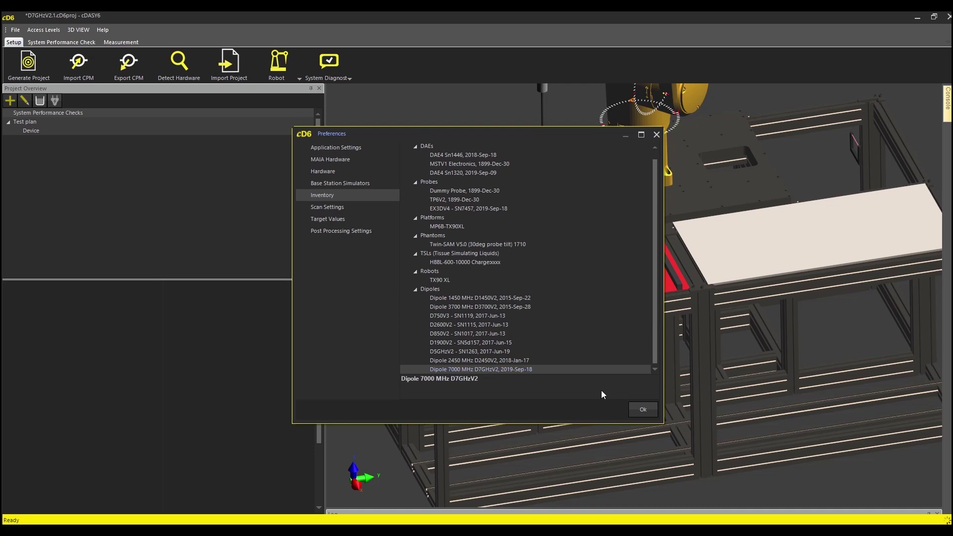
left_click(639, 409)
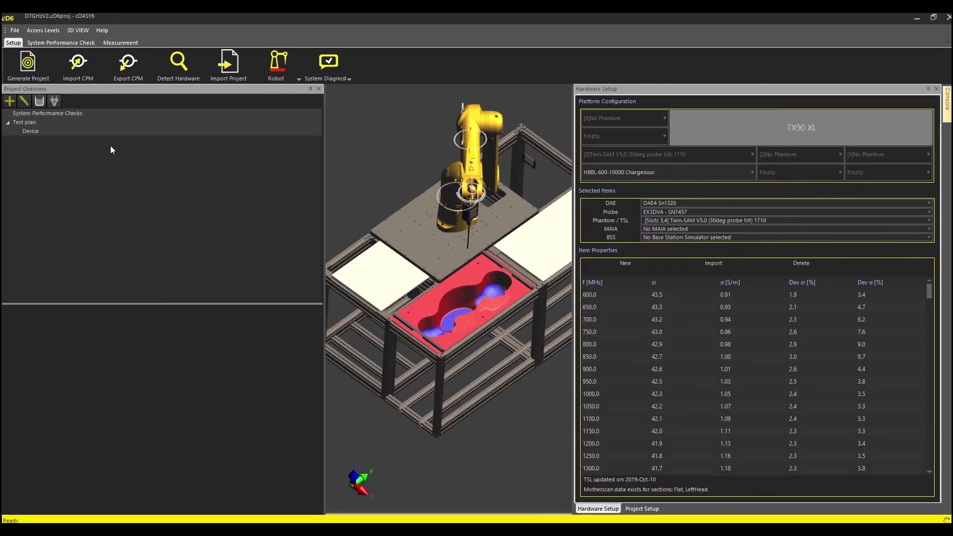
Add the 7000 MHz HSL performance check to the project as a Twin-SAM SPC measurement
left_click(50, 44)
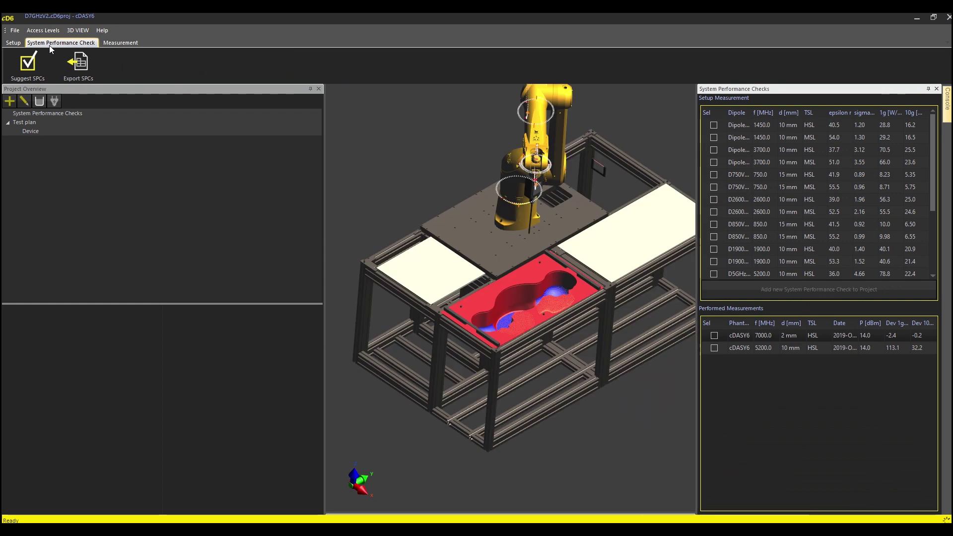
scroll(754, 263, "down", 3)
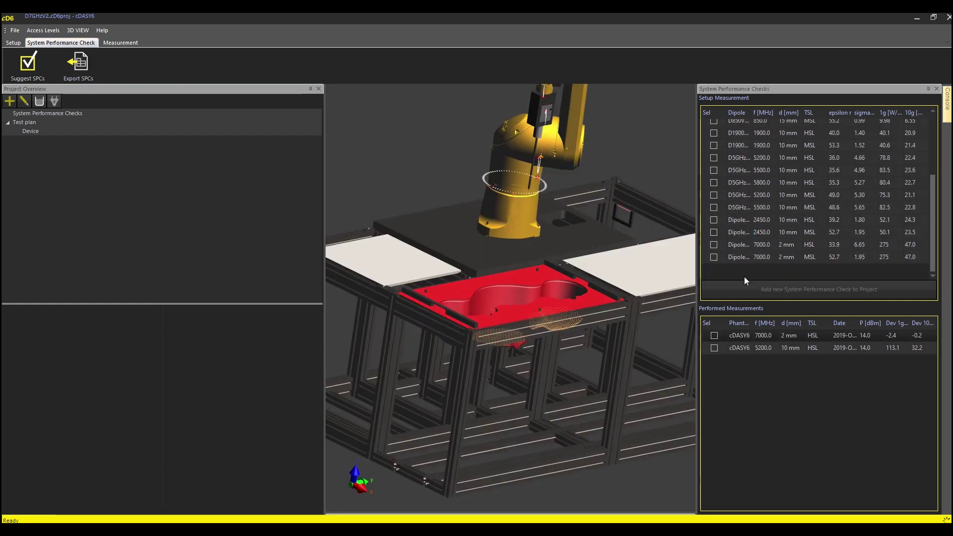
left_click(714, 244)
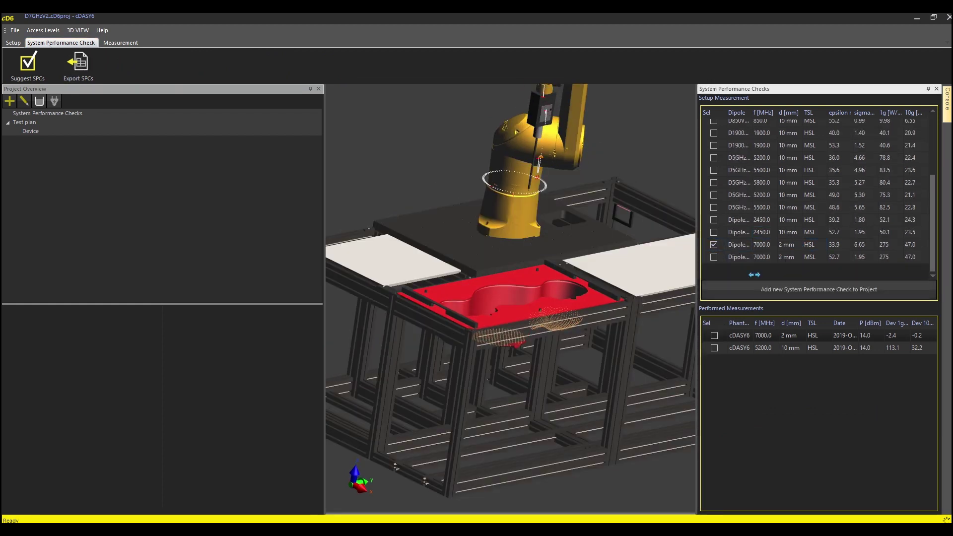
left_click(766, 289)
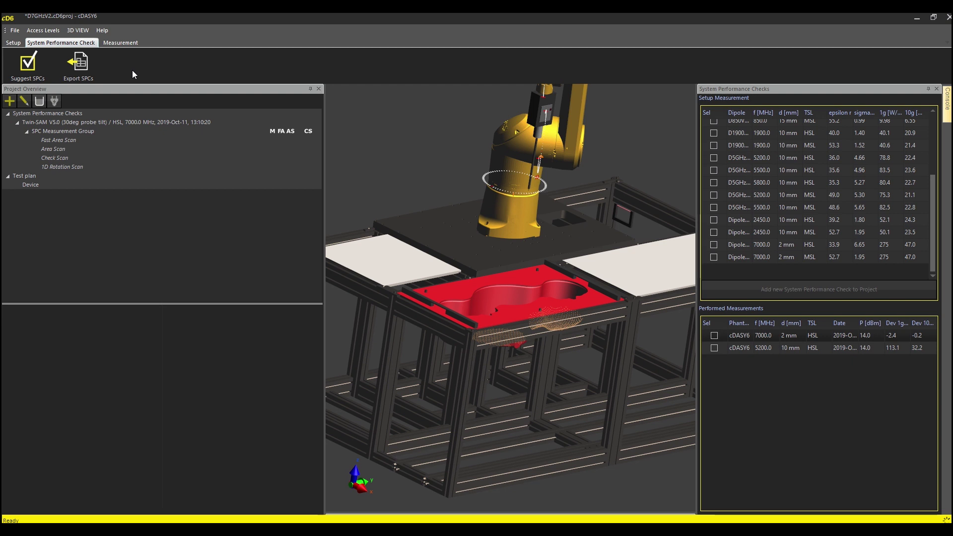
Switch to the Measurement workspace showing the Flat and RightHead phantoms
left_click(120, 43)
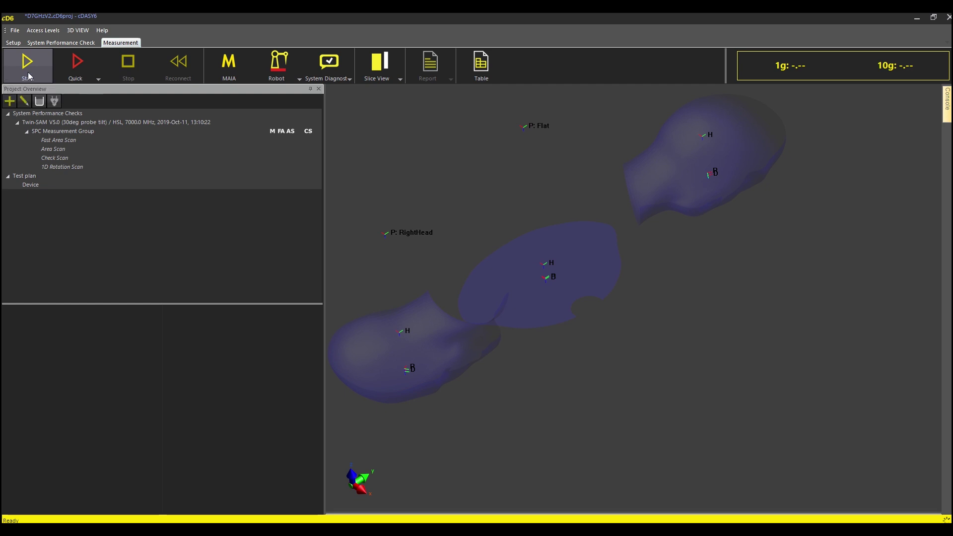
Run the 7000 MHz check at 1 dBm feed power, giving a 6.81 W/kg (1g) zoom-scan result
left_click(30, 75)
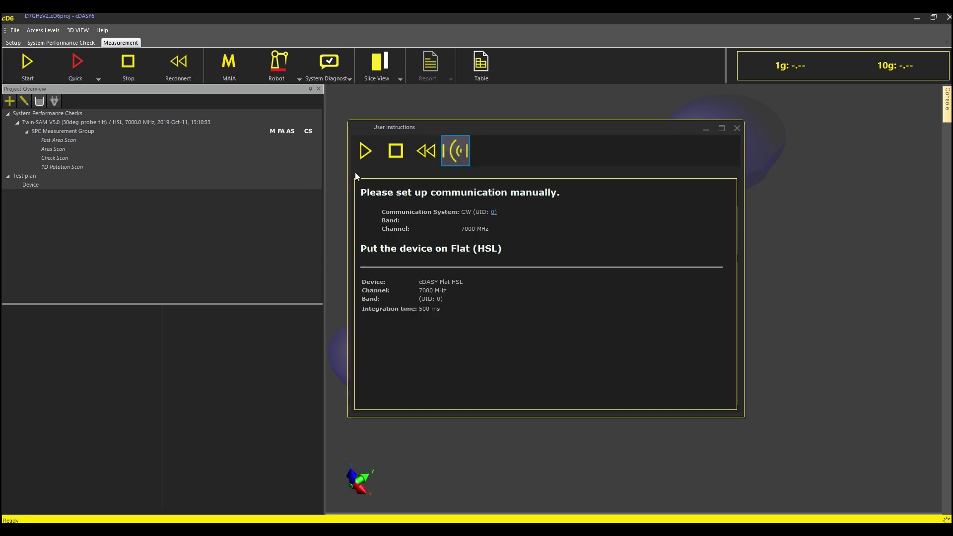
left_click(367, 155)
type("14")
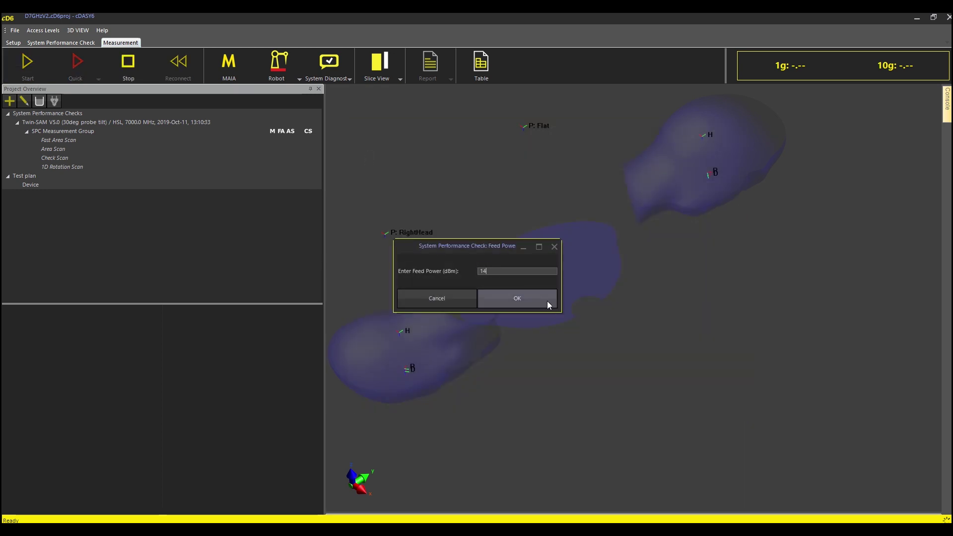
left_click(547, 300)
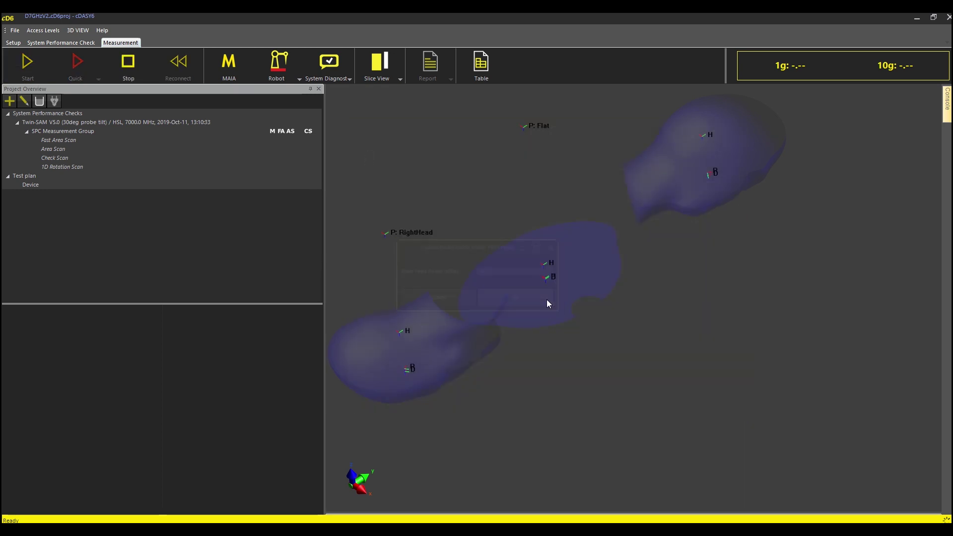
scroll(549, 304, "up", 5)
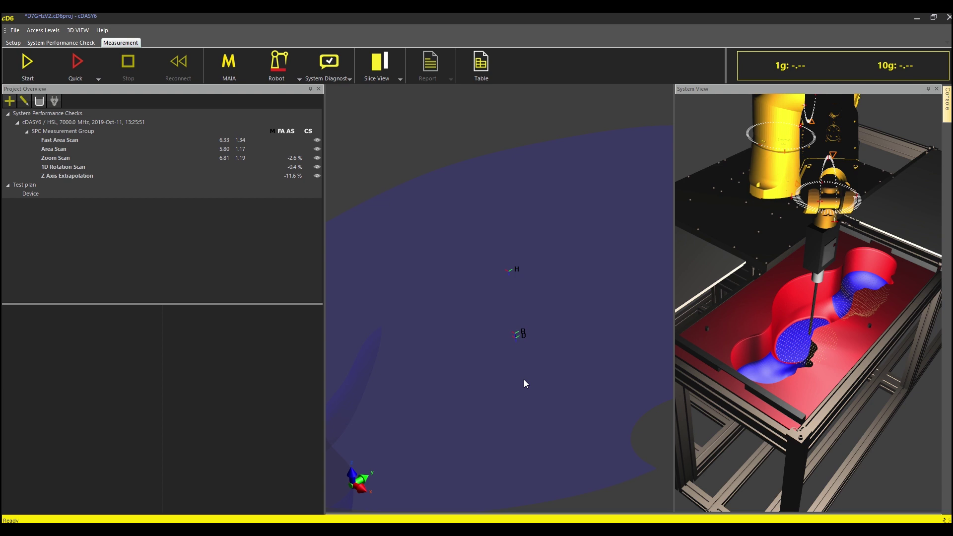
Show the Zoom Scan SAR in 3-D, rotate it, set threshold to -3.57 and zoom in
left_click(68, 159)
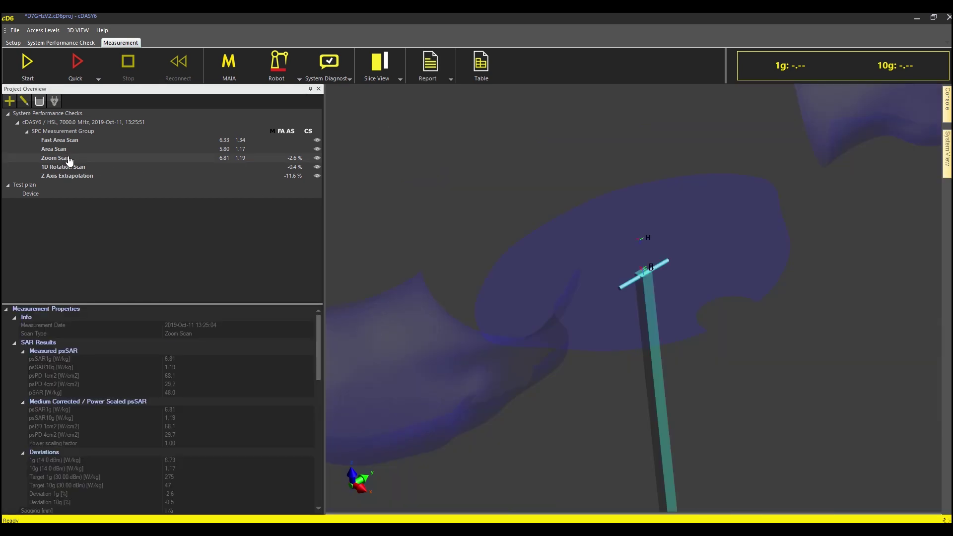
left_click(317, 158)
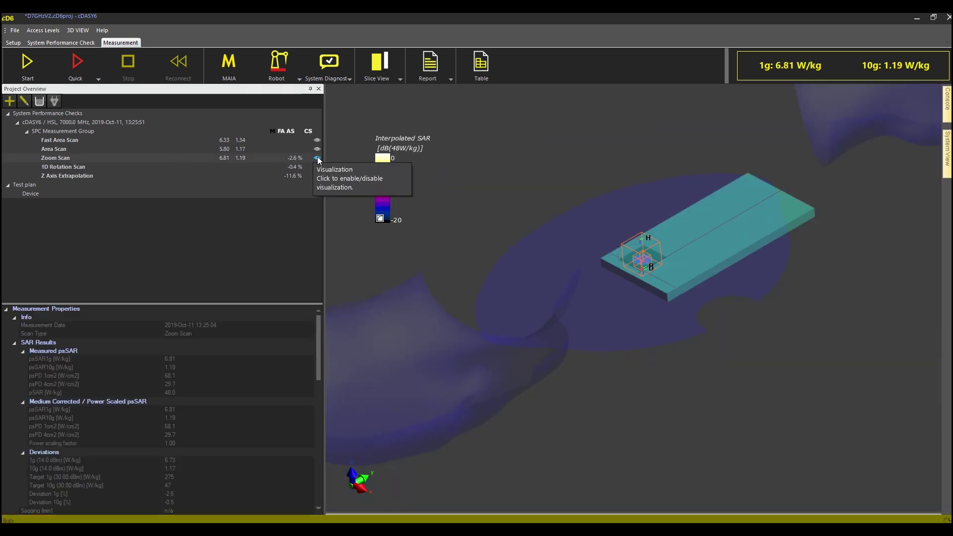
left_click_drag(551, 254, 624, 316)
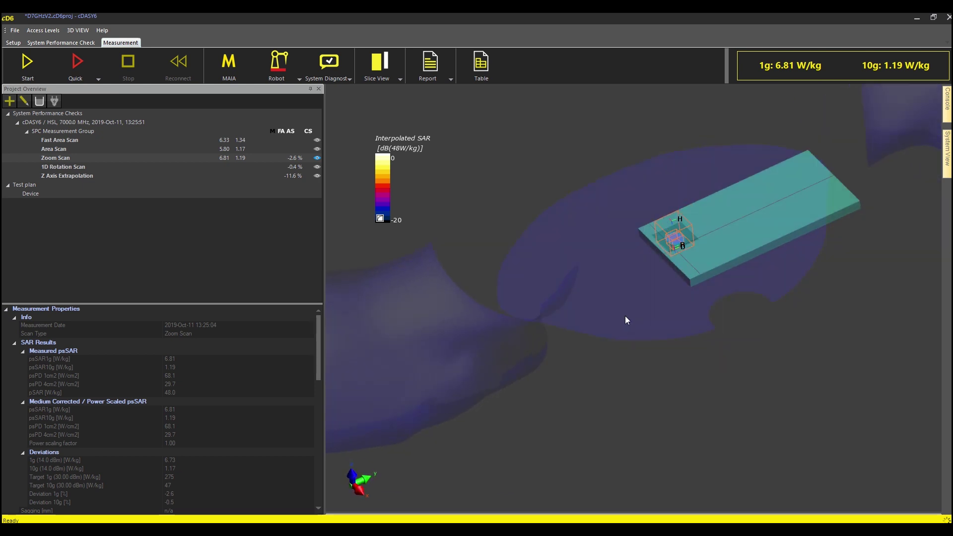
left_click(256, 193)
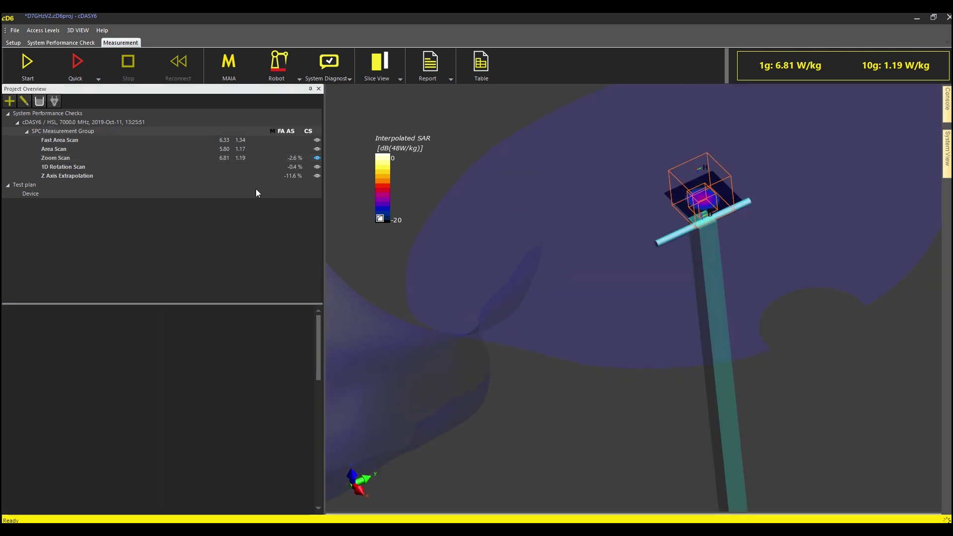
left_click_drag(678, 293, 588, 325)
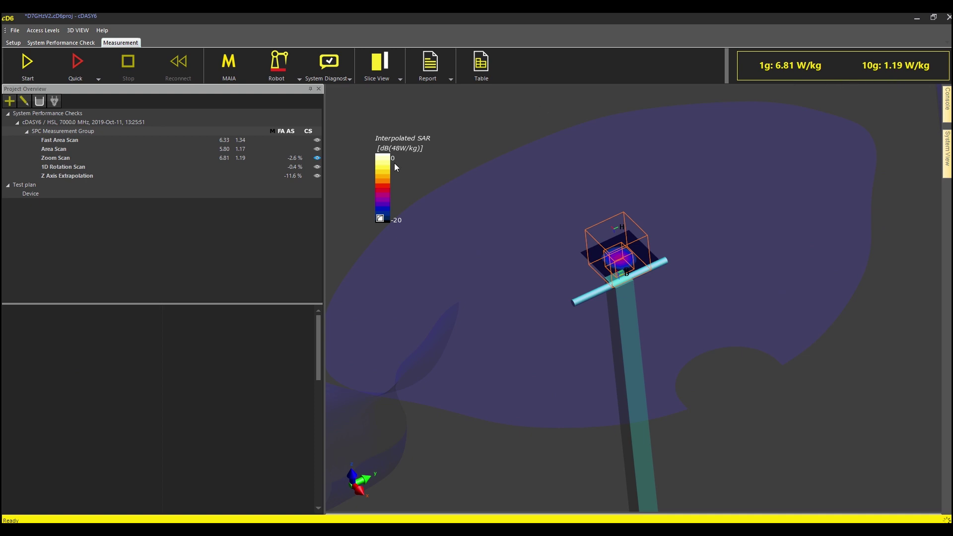
left_click_drag(388, 167, 389, 169)
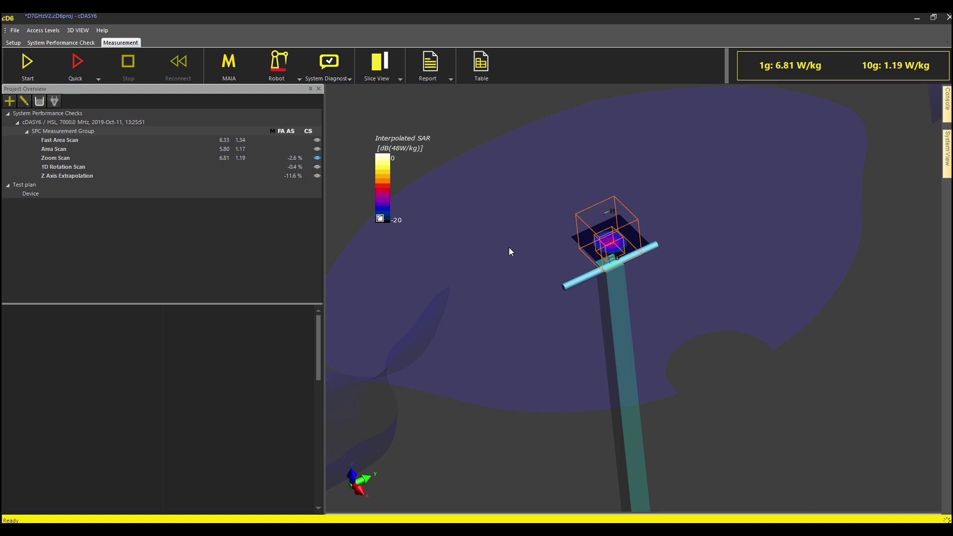
scroll(511, 251, "up", 2)
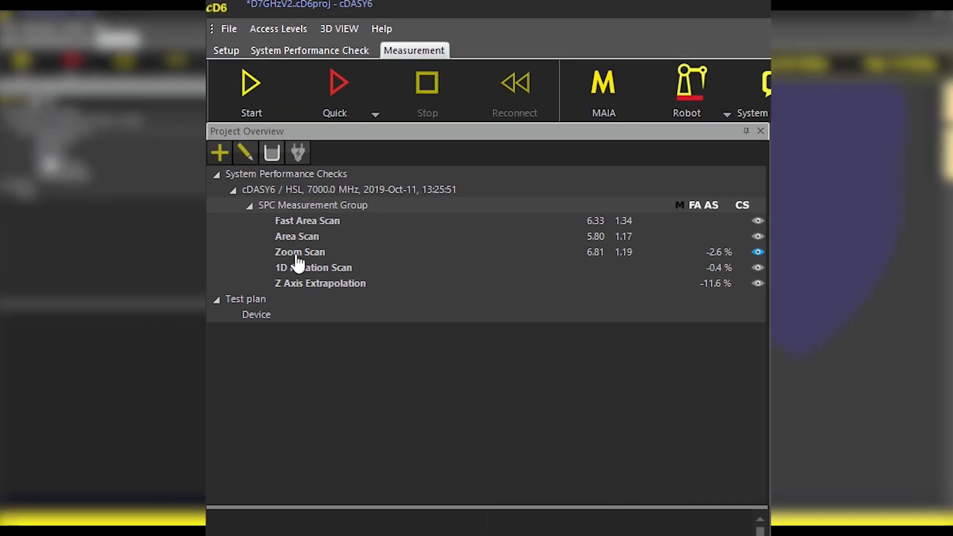
Review Zoom Scan results: psSAR1g 6.81 W/kg, psSAR10g 1.19 W/kg, and measured and power-scaled psPD values
left_click(56, 158)
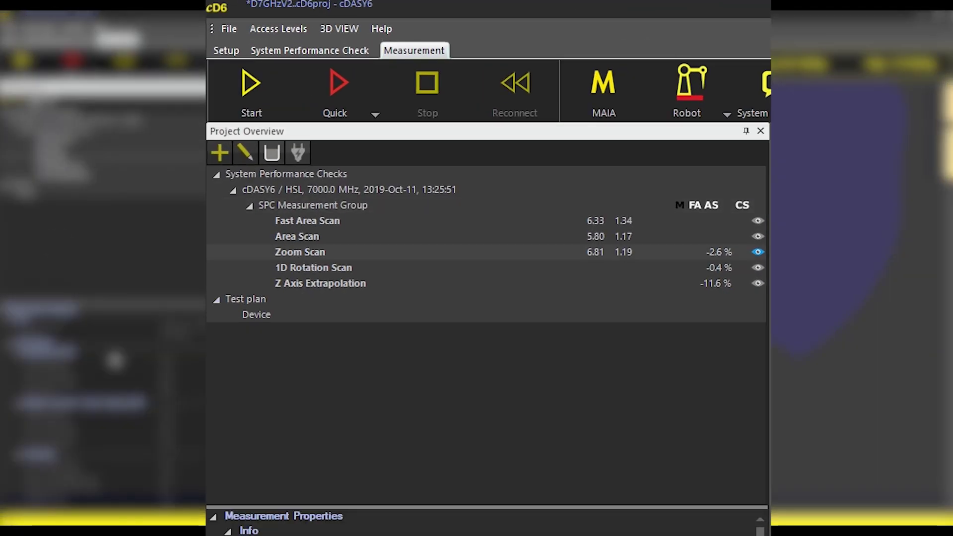
left_click_drag(758, 259, 758, 286)
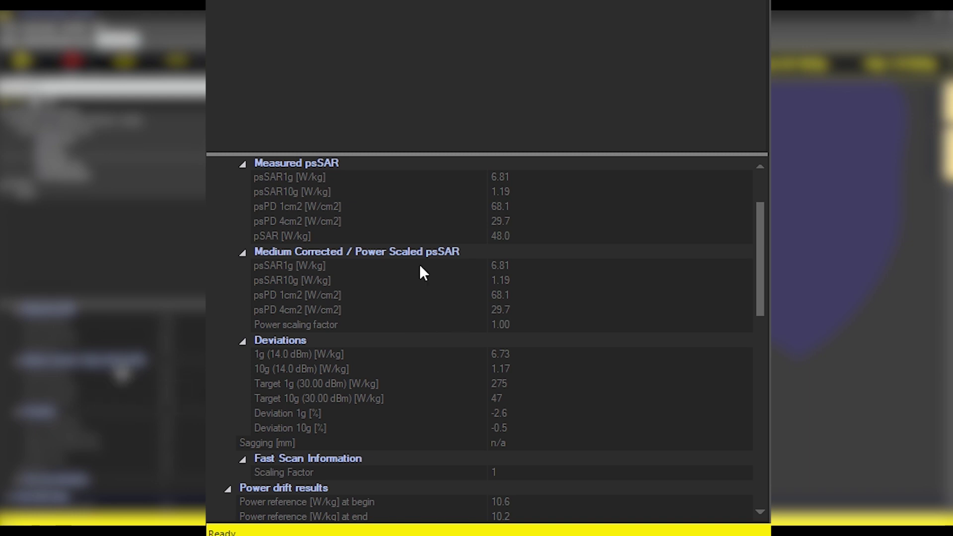
scroll(516, 210, "up", 1)
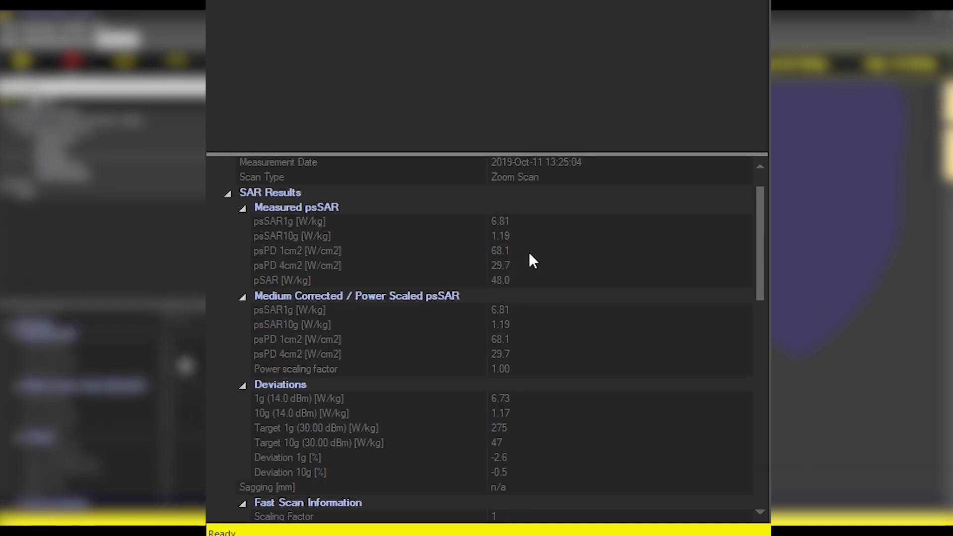
left_click(529, 253)
left_click(362, 266)
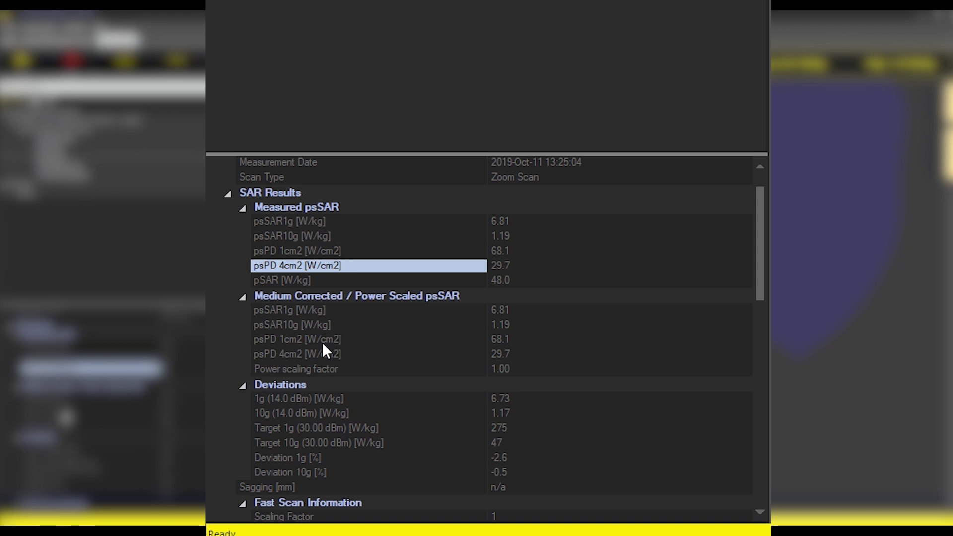
left_click(336, 340)
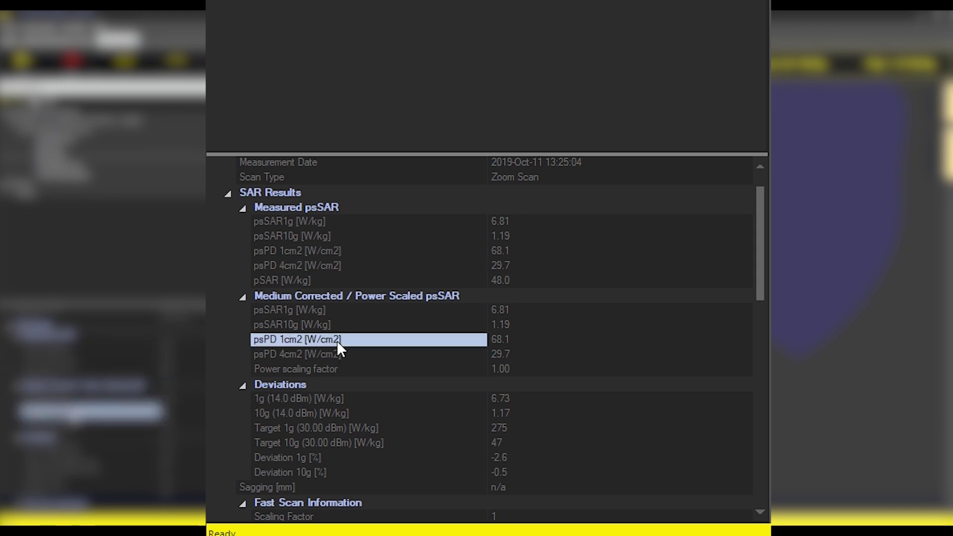
Open the measurement results table and export the performance check row to a spreadsheet
left_click(325, 356)
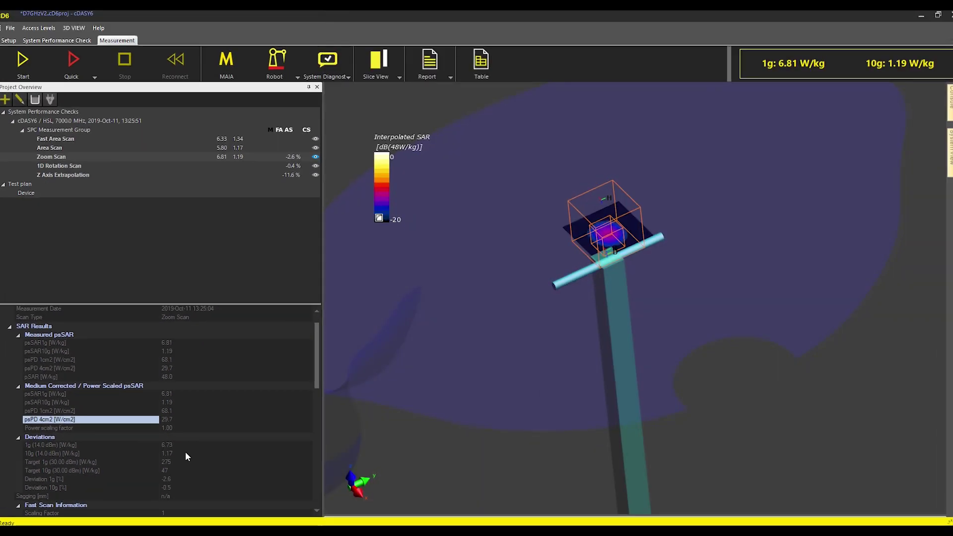
scroll(530, 412, "down", 2)
left_click(481, 62)
left_click_drag(516, 145, 447, 147)
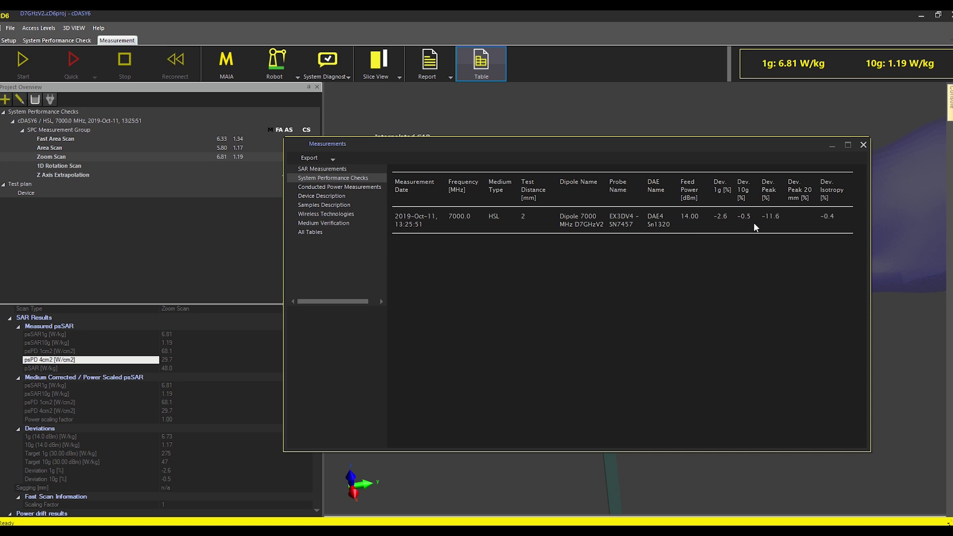
right_click(555, 225)
left_click(600, 408)
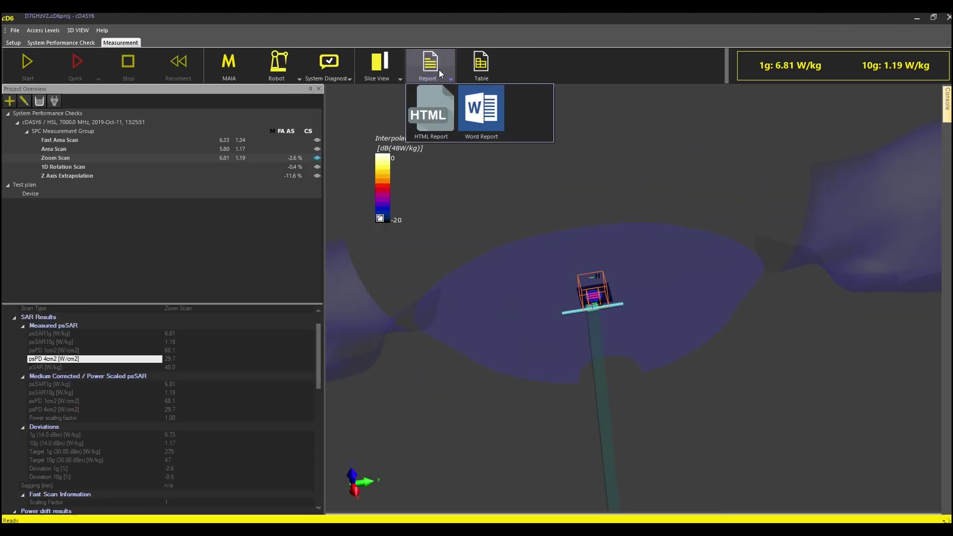
Generate a Word report from the template_SAR_SPC template and bring it to the front
left_click(482, 113)
double_click(144, 113)
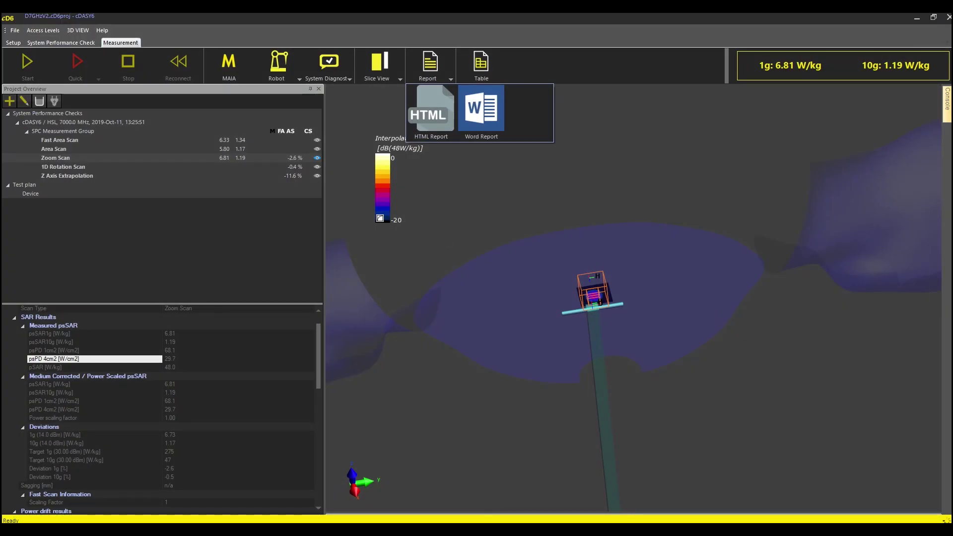
left_click(525, 487)
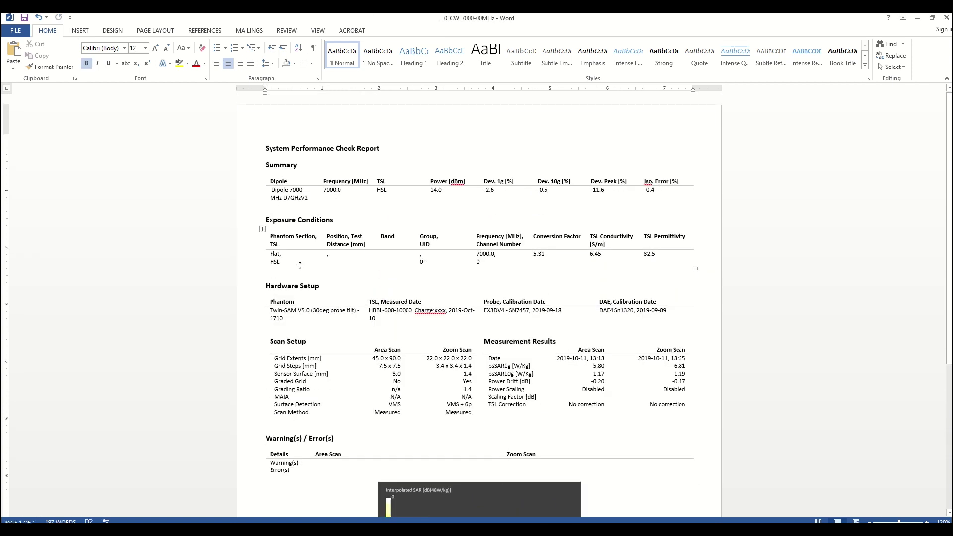
left_click_drag(485, 311, 668, 311)
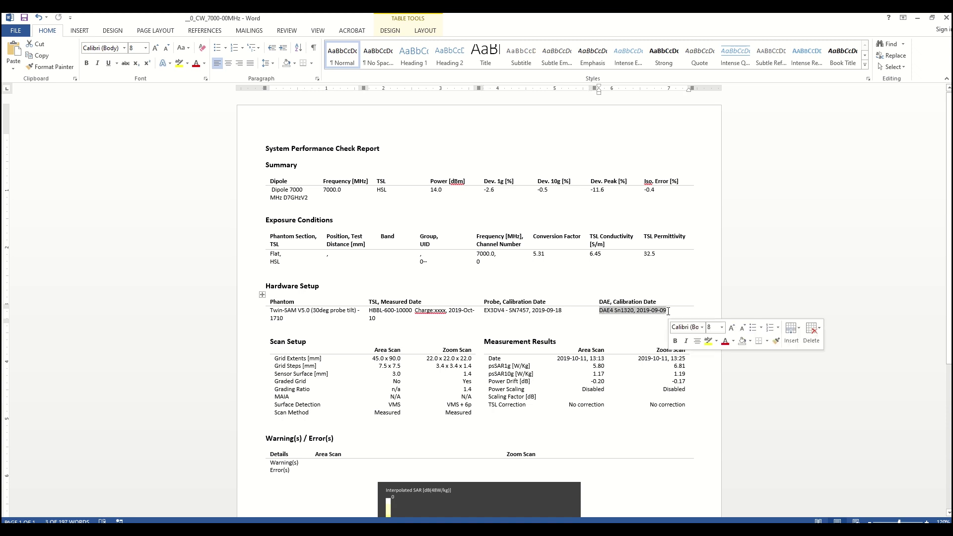
left_click_drag(372, 358, 455, 388)
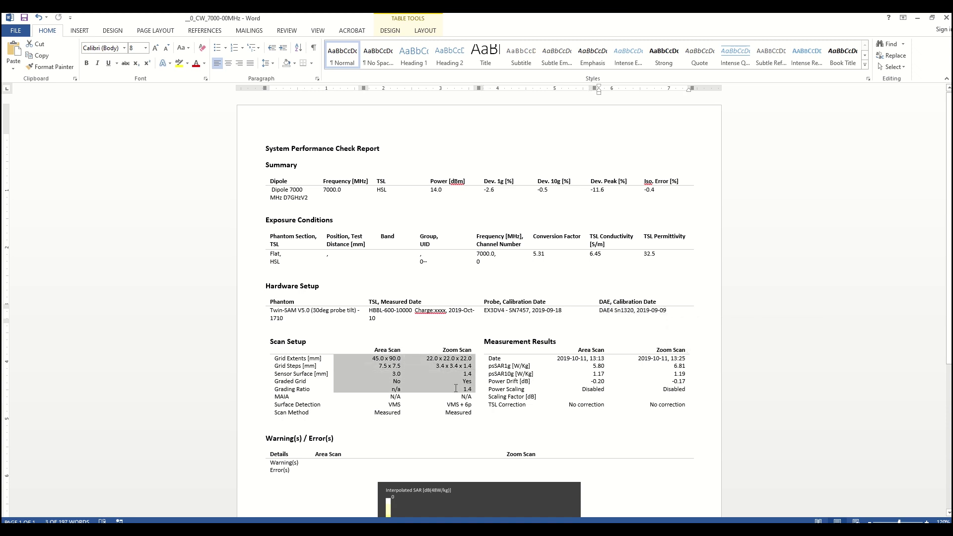
left_click_drag(589, 254, 655, 256)
mouse_move(591, 368)
left_mouse_down()
mouse_move(683, 373)
mouse_move(685, 342)
mouse_move(682, 374)
left_mouse_up()
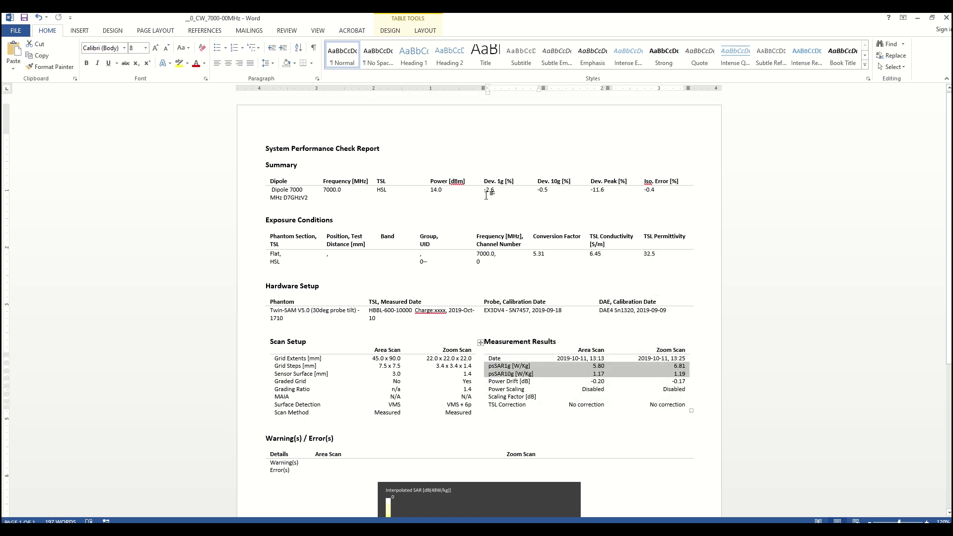
left_click_drag(484, 190, 656, 199)
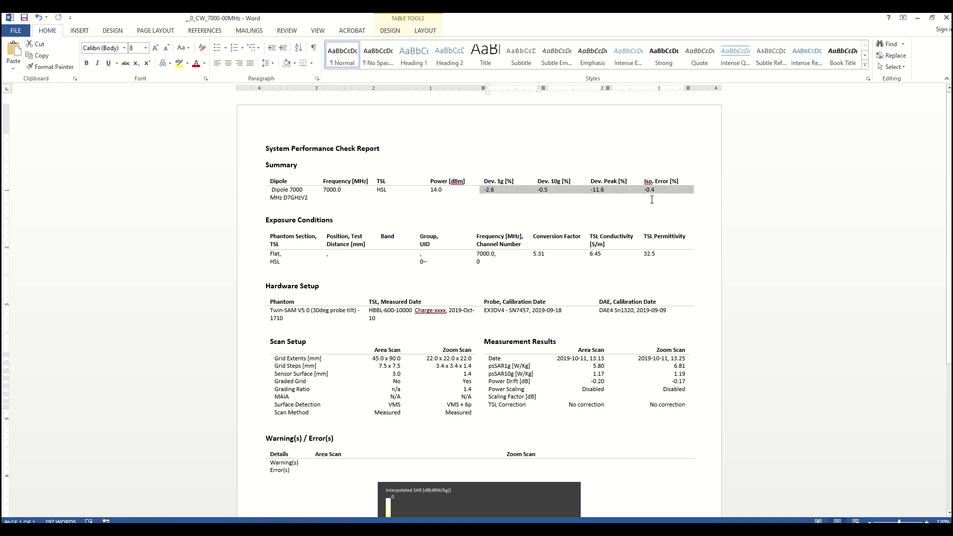
Minimize the Word report to return to cDASY6's Measurement workspace
left_click(917, 17)
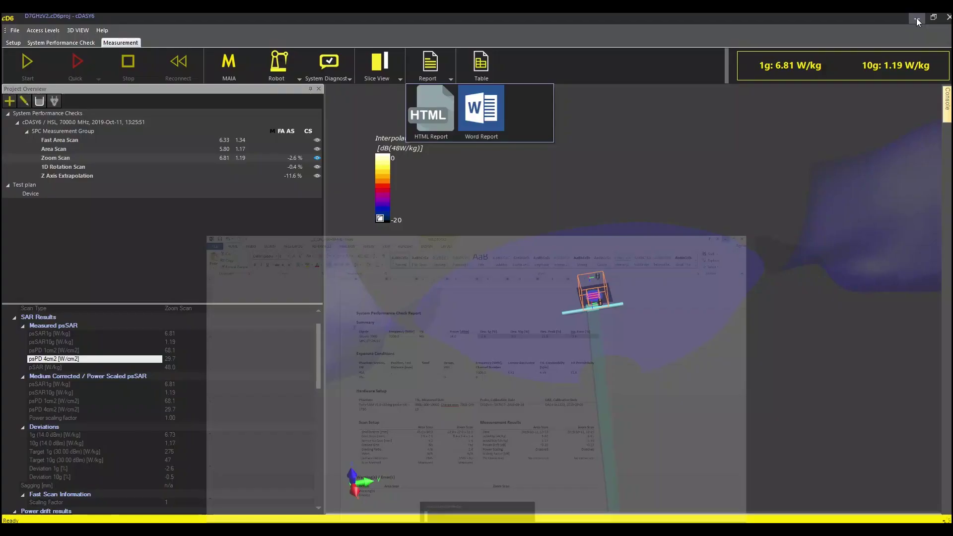